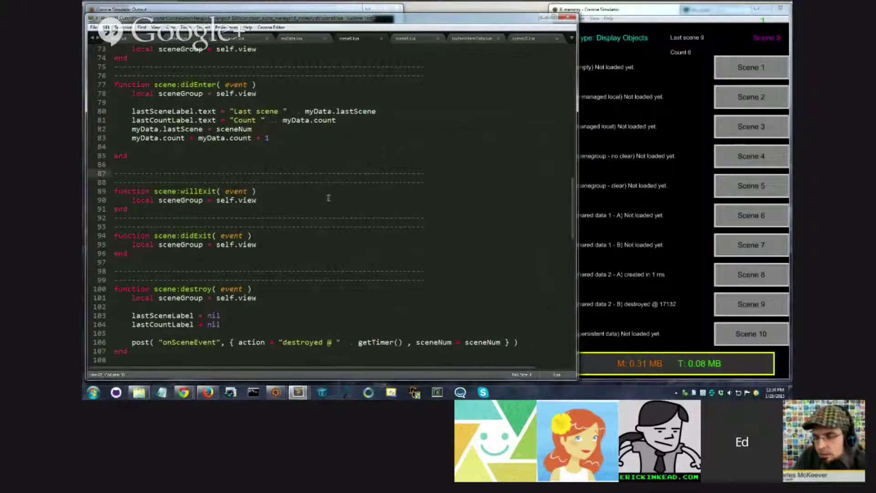
pyautogui.scroll(-5, 363, 175)
pyautogui.scroll(-5, 273, 198)
pyautogui.scroll(8, 275, 192)
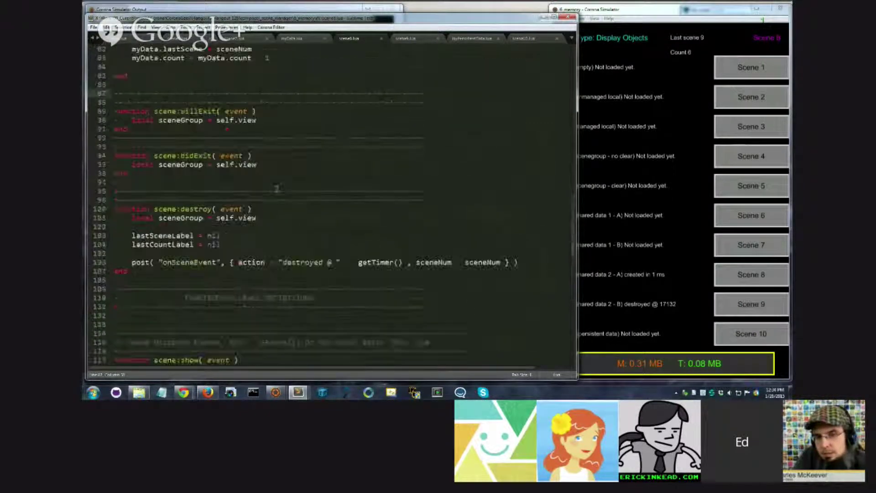
pyautogui.scroll(7, 277, 189)
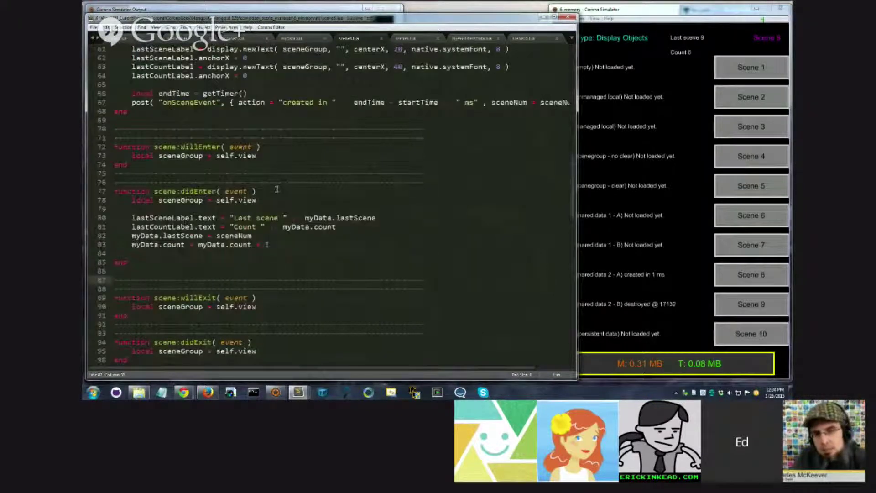
# Step: Switch to main.lua to show the scene-loading button loop and the Execution section
pyautogui.click(233, 38)
pyautogui.scroll(-5, 335, 209)
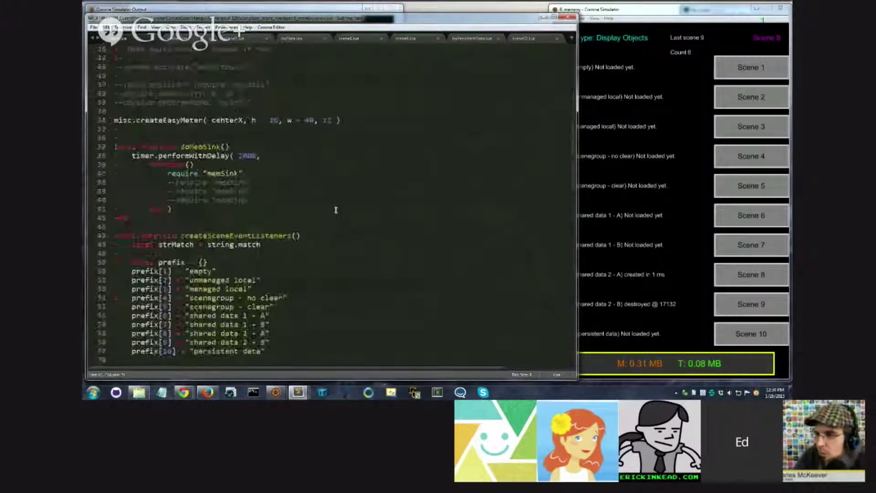
pyautogui.scroll(-3, 335, 210)
pyautogui.scroll(-4, 335, 210)
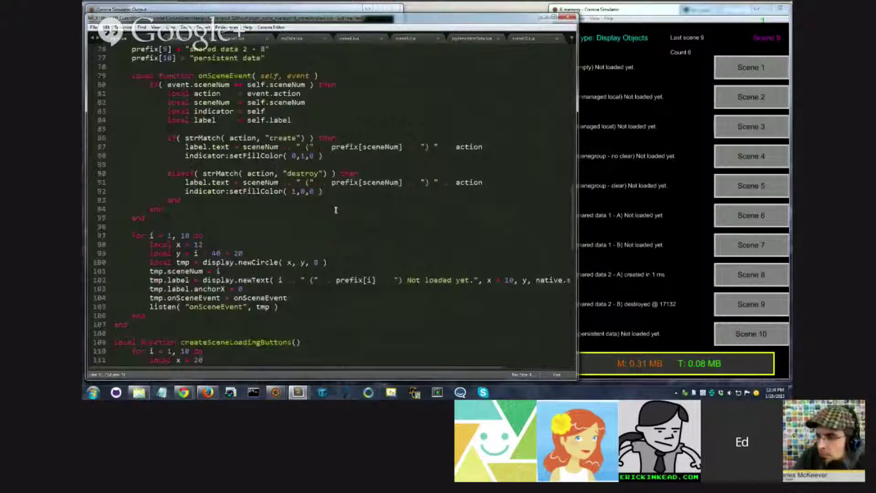
pyautogui.scroll(-4, 335, 210)
pyautogui.scroll(-2, 336, 209)
pyautogui.scroll(-4, 335, 210)
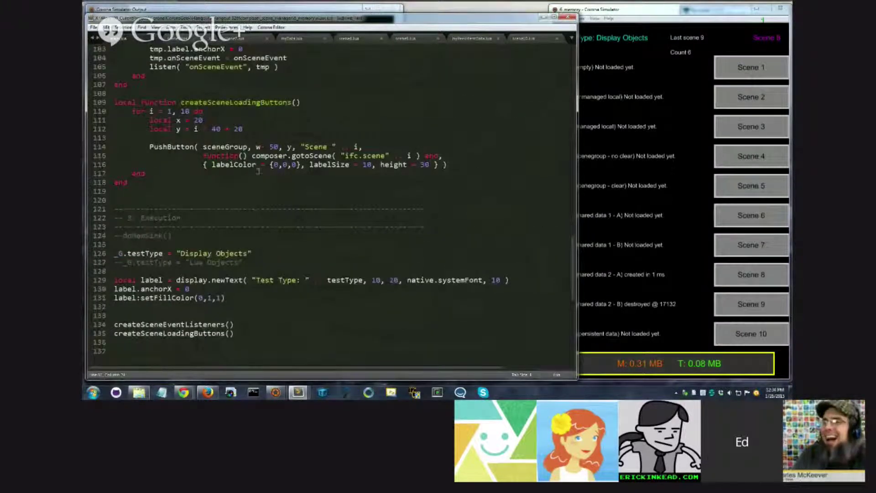
# Step: Highlight the composer.gotoScene call and button options in main.lua's button-creation loop
pyautogui.click(316, 156)
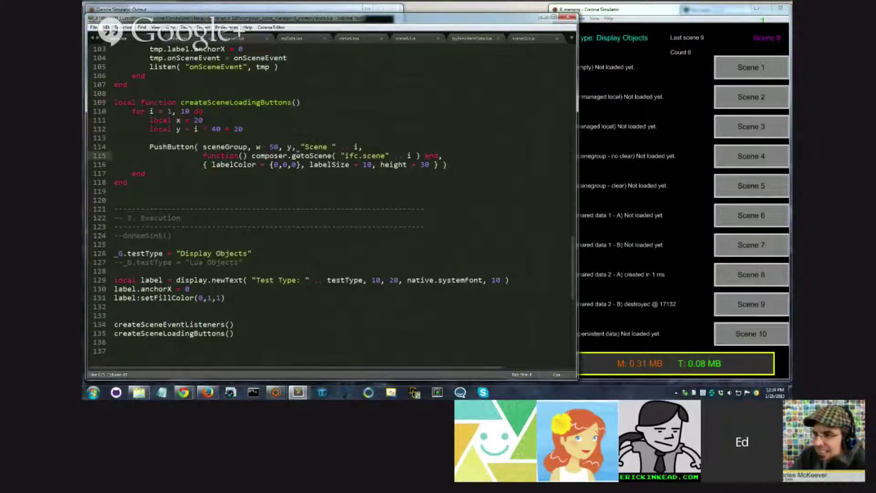
pyautogui.moveTo(252, 155)
pyautogui.mouseDown()
pyautogui.moveTo(273, 164)
pyautogui.moveTo(436, 164)
pyautogui.mouseUp()
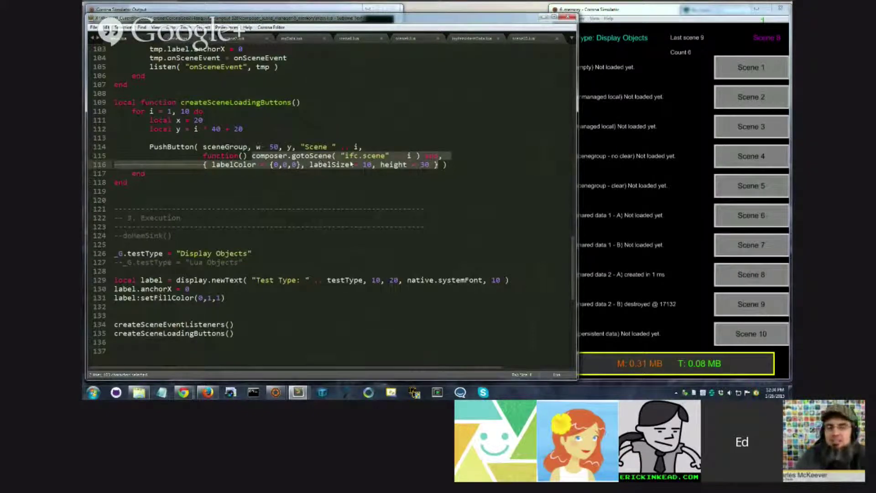
pyautogui.click(245, 129)
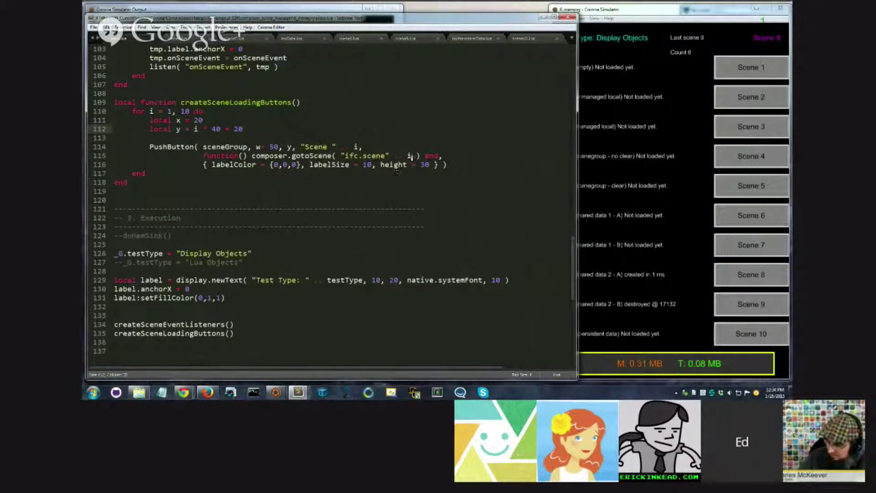
pyautogui.click(404, 156)
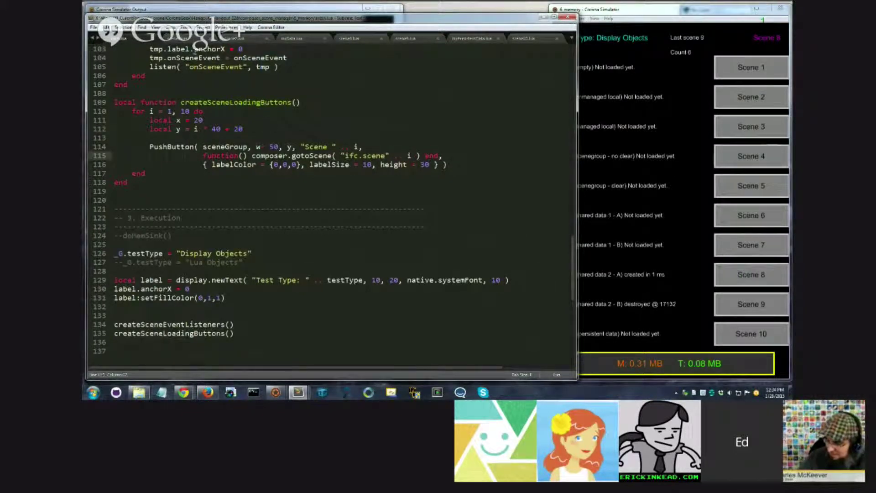
pyautogui.click(187, 39)
pyautogui.click(183, 72)
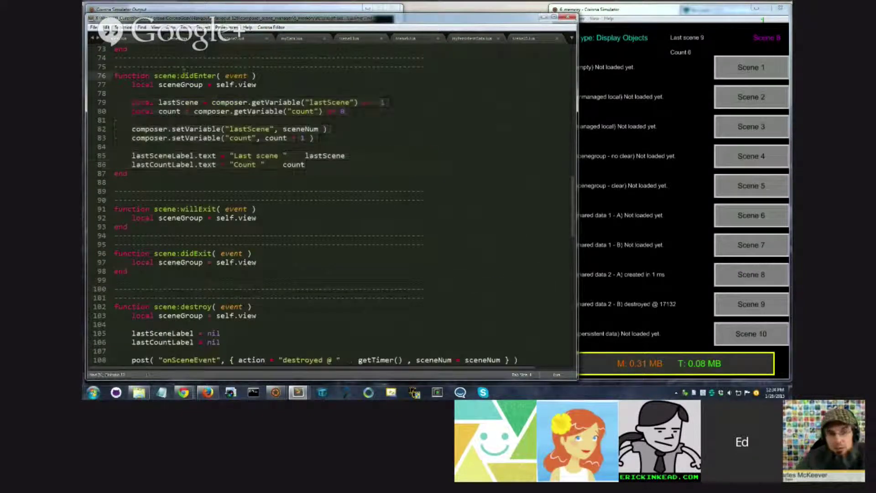
pyautogui.hotkey('ctrl', 'End')
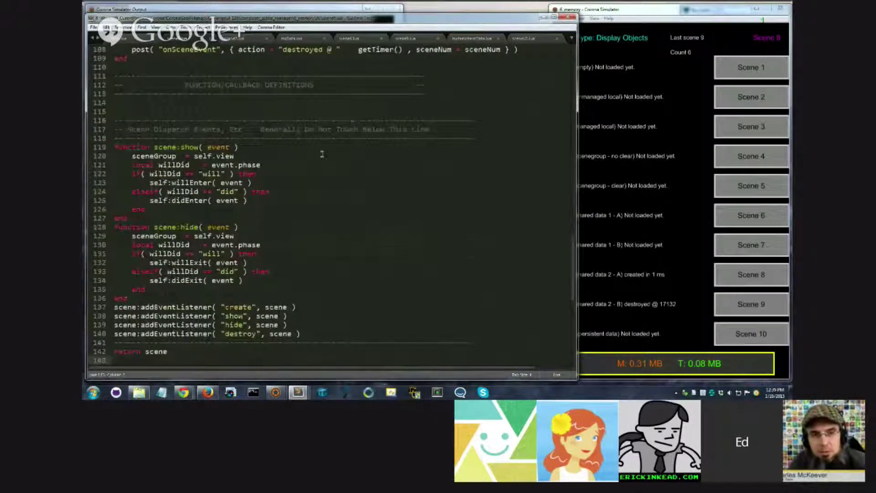
pyautogui.scroll(8, 321, 155)
pyautogui.scroll(3, 322, 154)
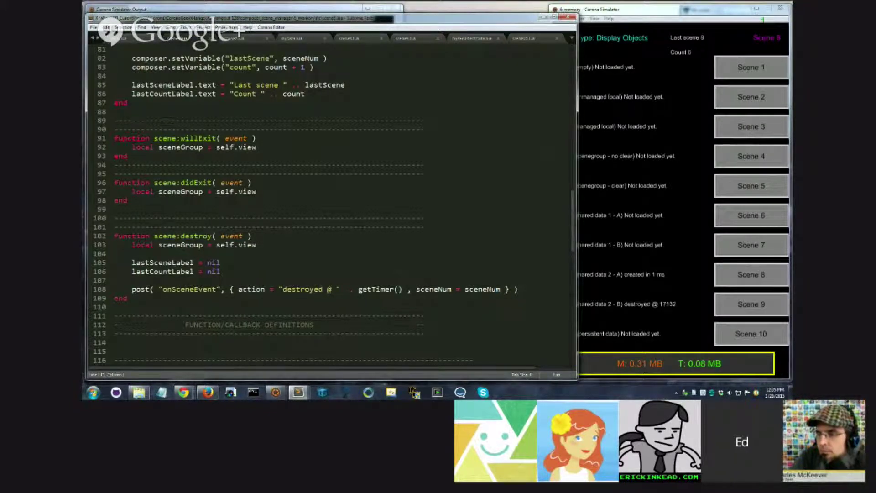
# Step: Open the scene 9 file using myData and point out its contentCenterX, LOCALS and requires lines
pyautogui.click(412, 39)
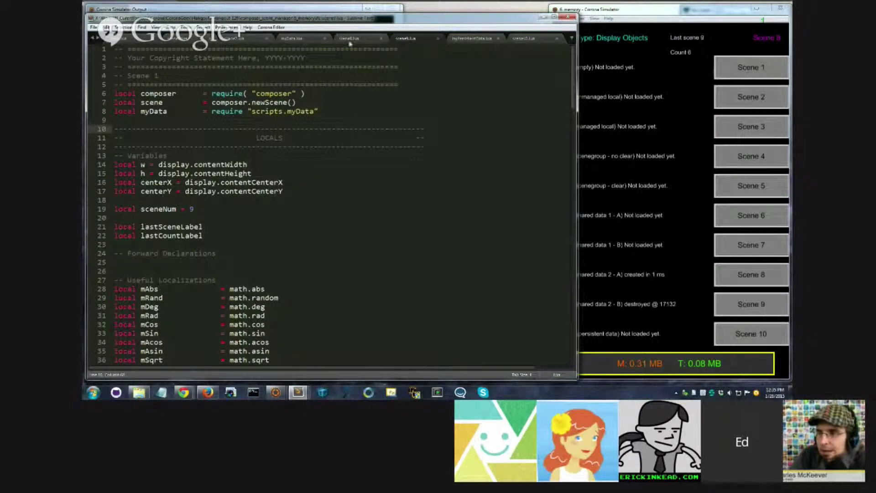
pyautogui.click(268, 184)
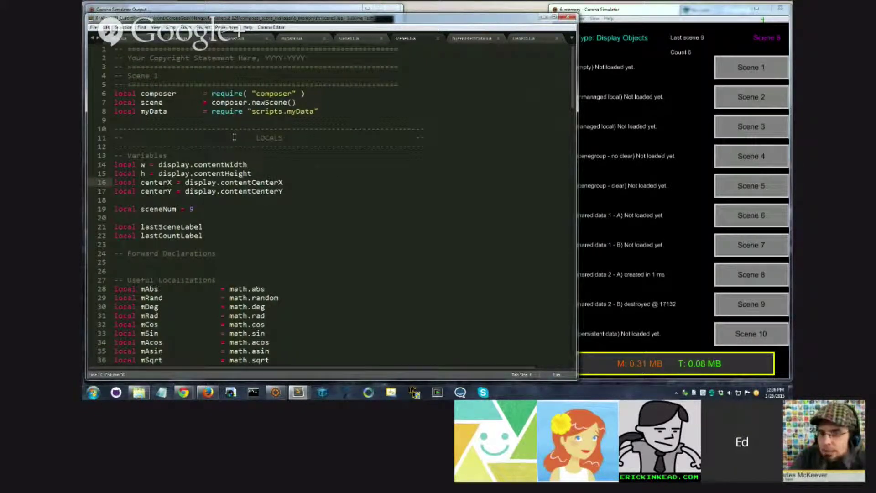
pyautogui.click(235, 137)
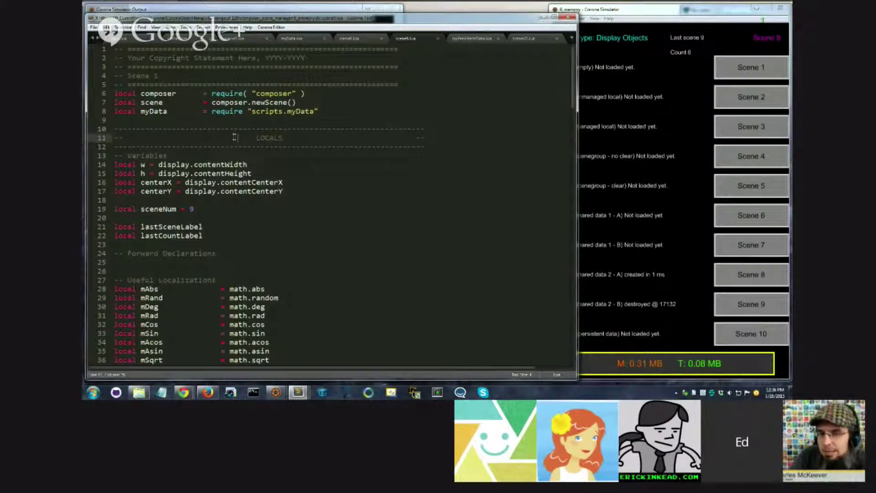
pyautogui.click(214, 121)
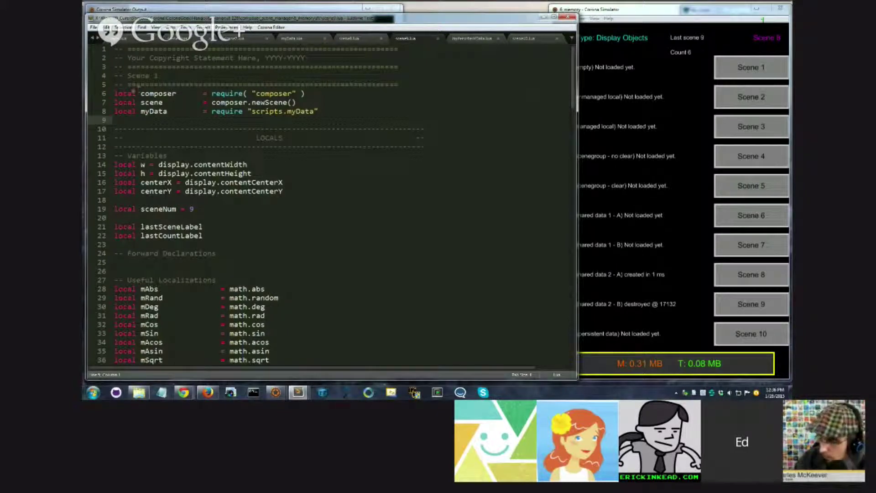
pyautogui.moveTo(114, 94); pyautogui.dragTo(302, 94)
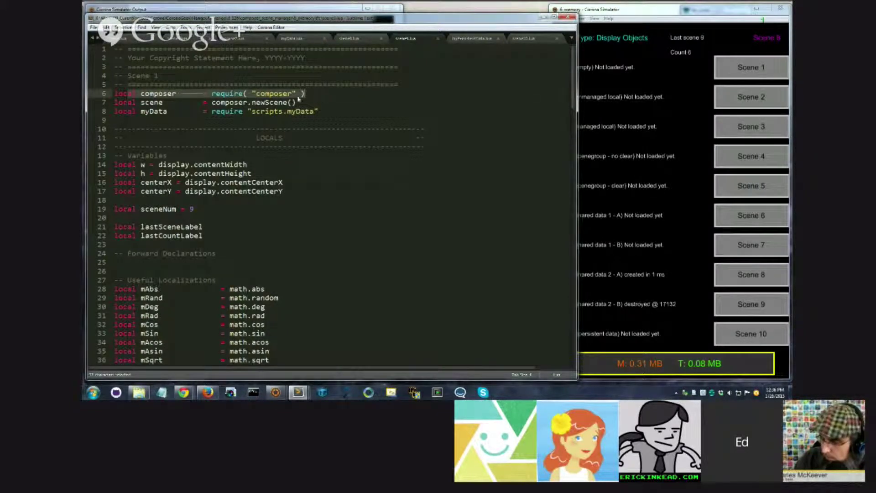